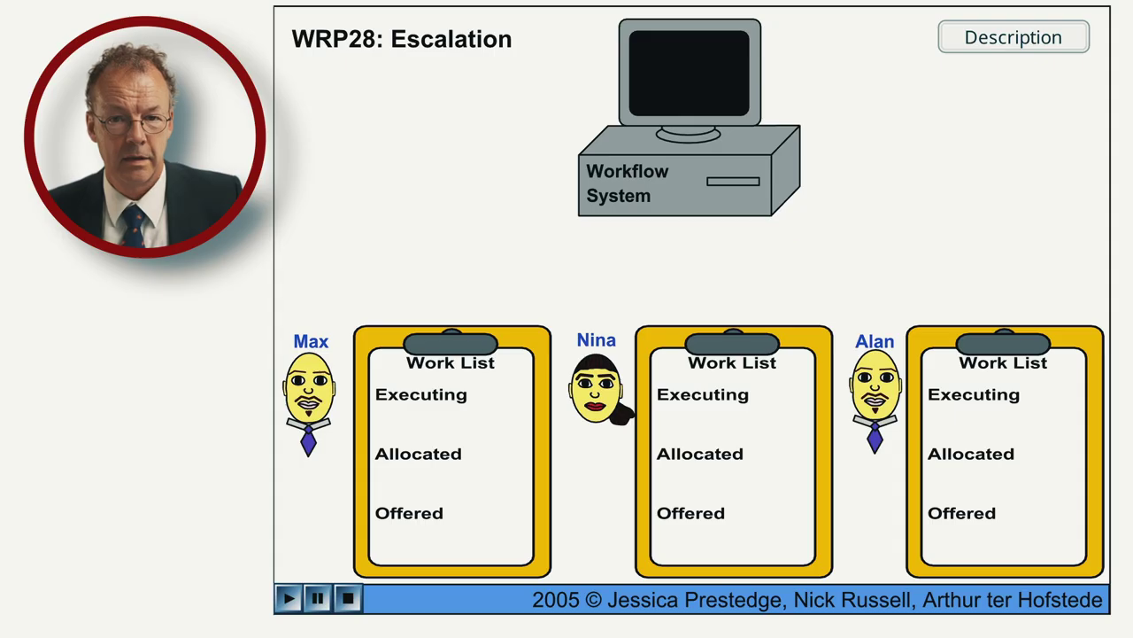
Play the escalation animation so overdue Review Pay moves from Max to Nina and Alan
left_click(288, 601)
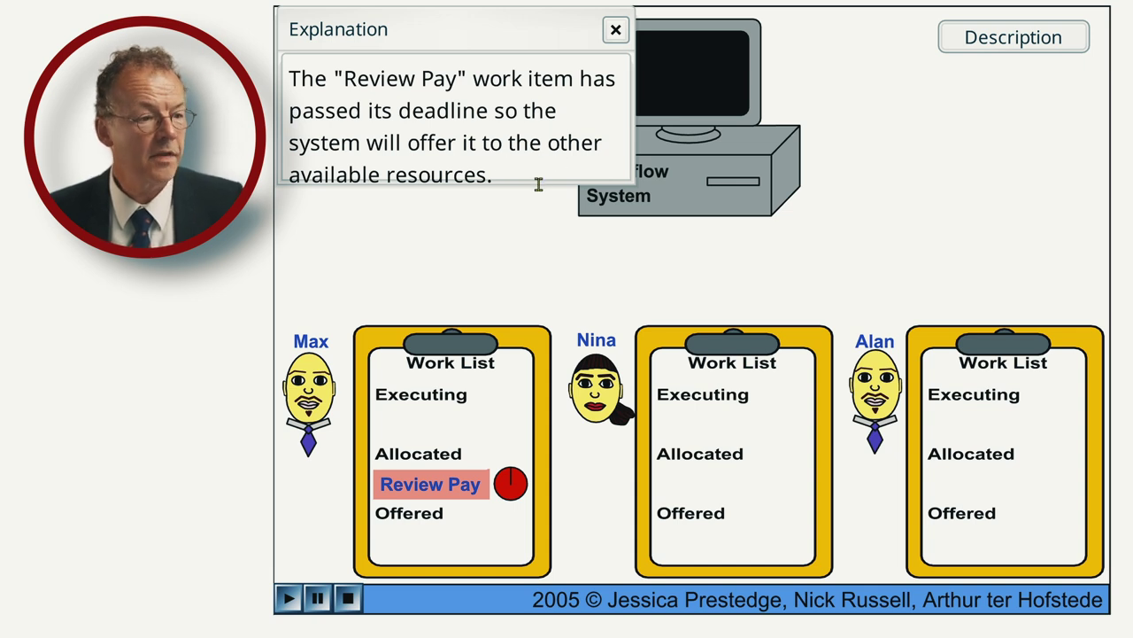
left_click(615, 30)
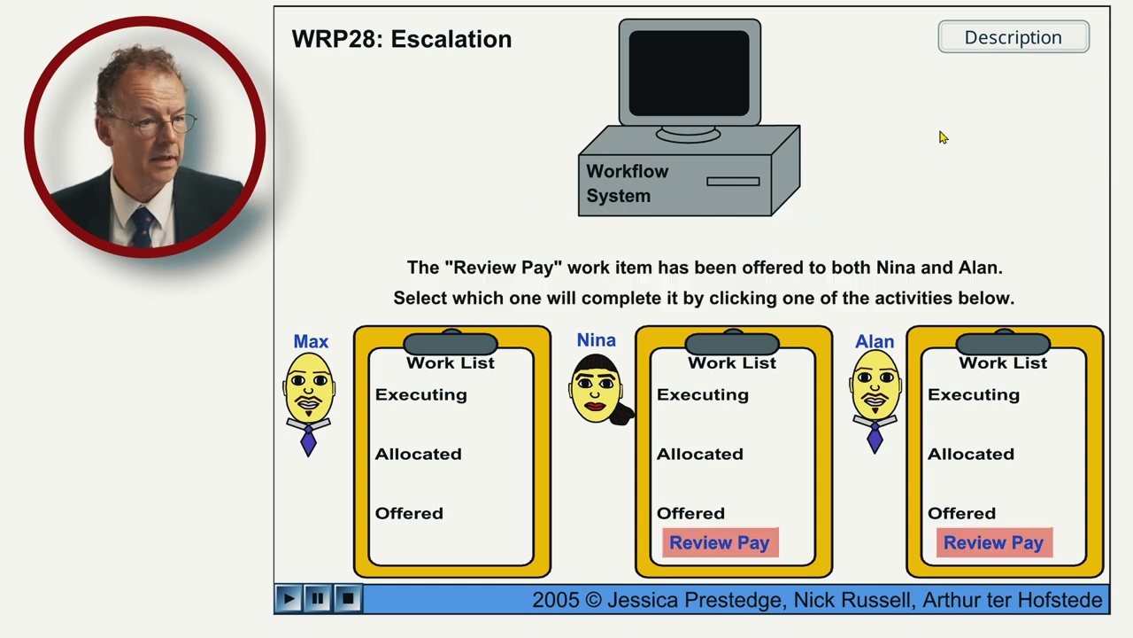
Have Nina accept, start and complete the escalated Review Pay item
left_click(725, 551)
left_click(722, 499)
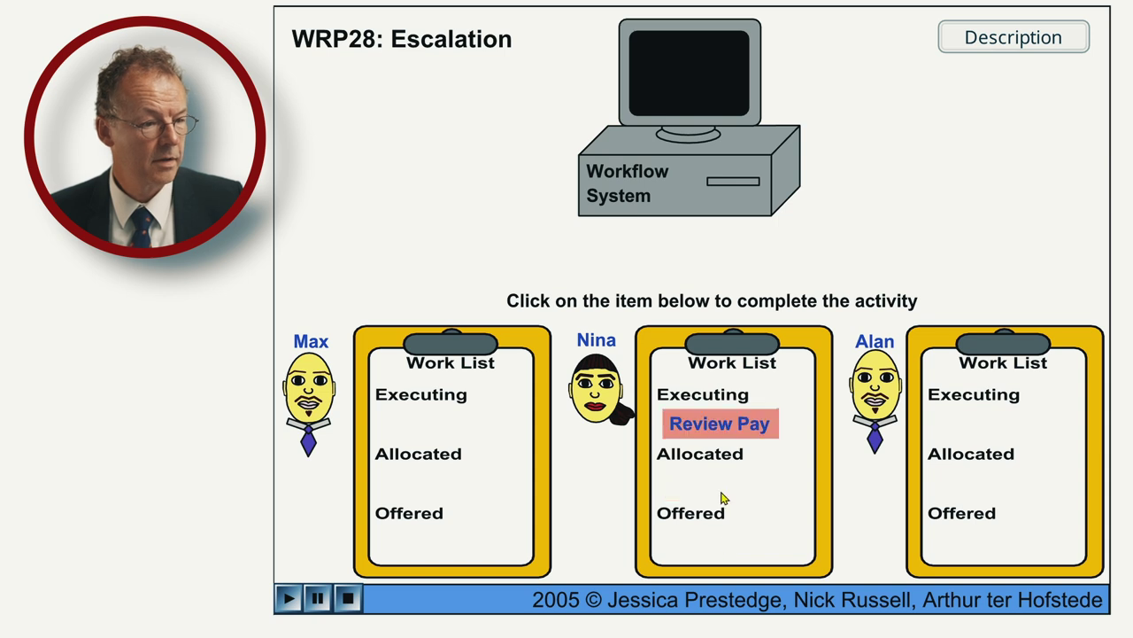
left_click(733, 426)
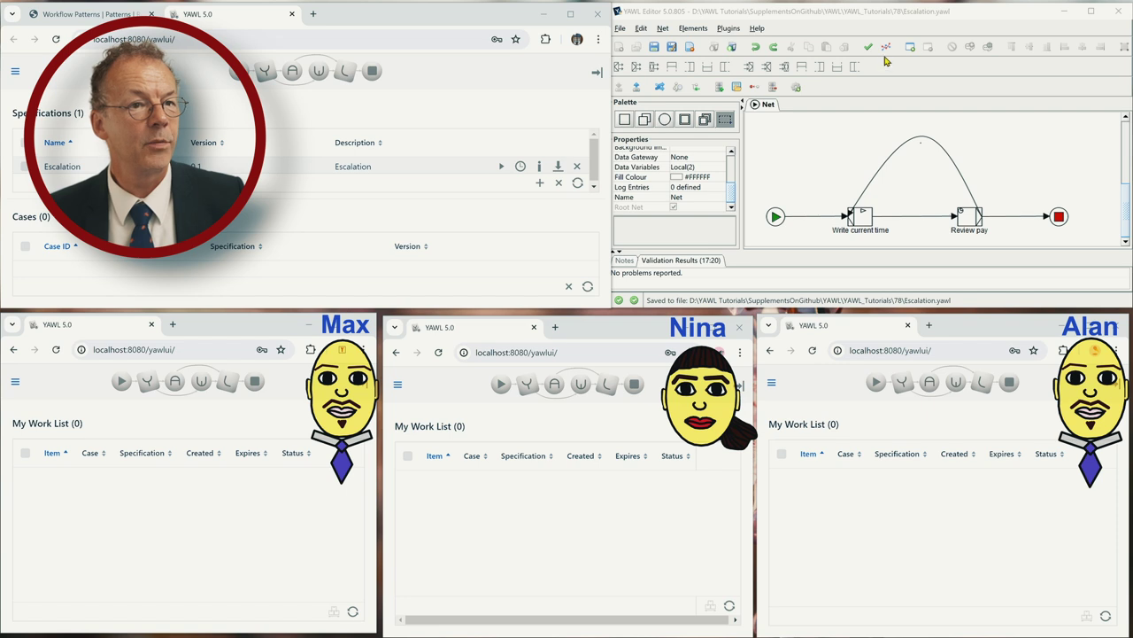
left_click(907, 18)
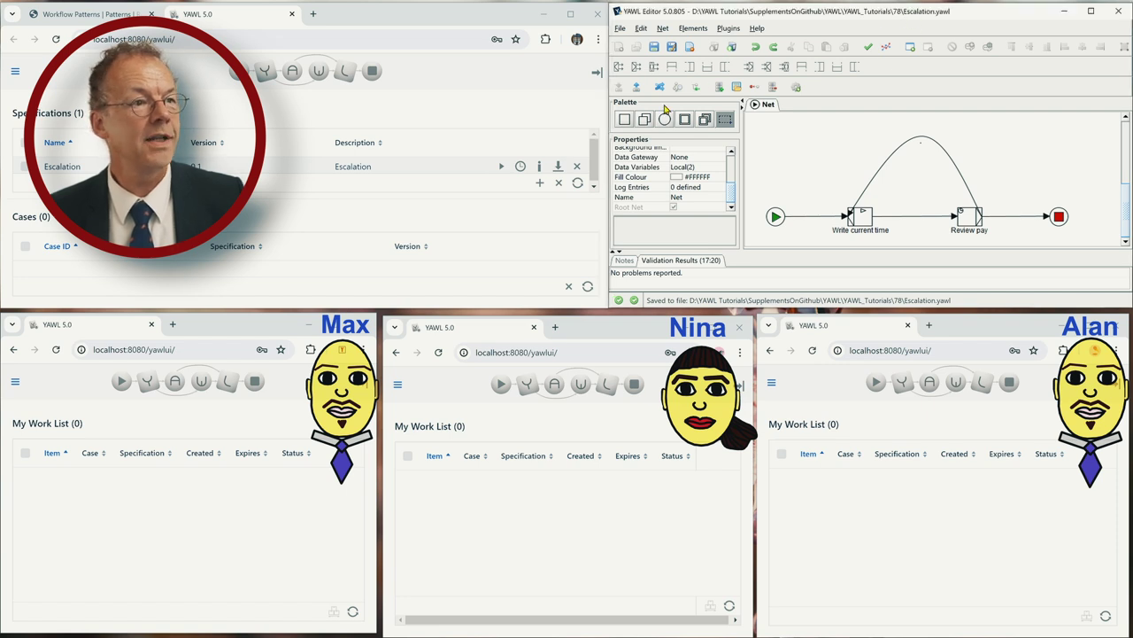
left_click(565, 120)
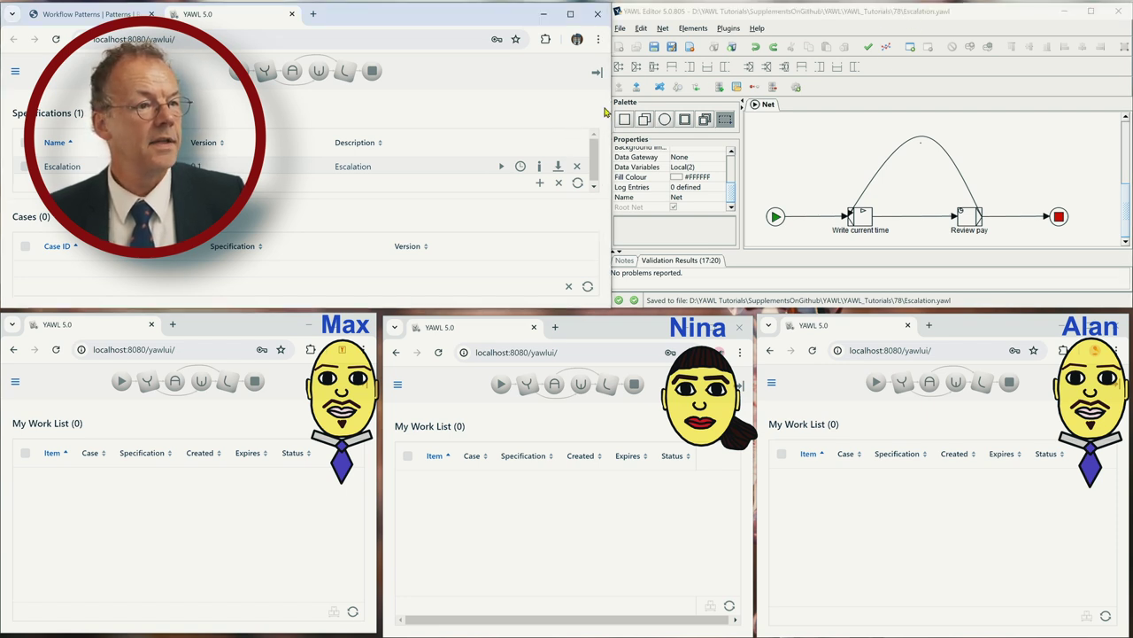
left_click_drag(611, 103, 606, 103)
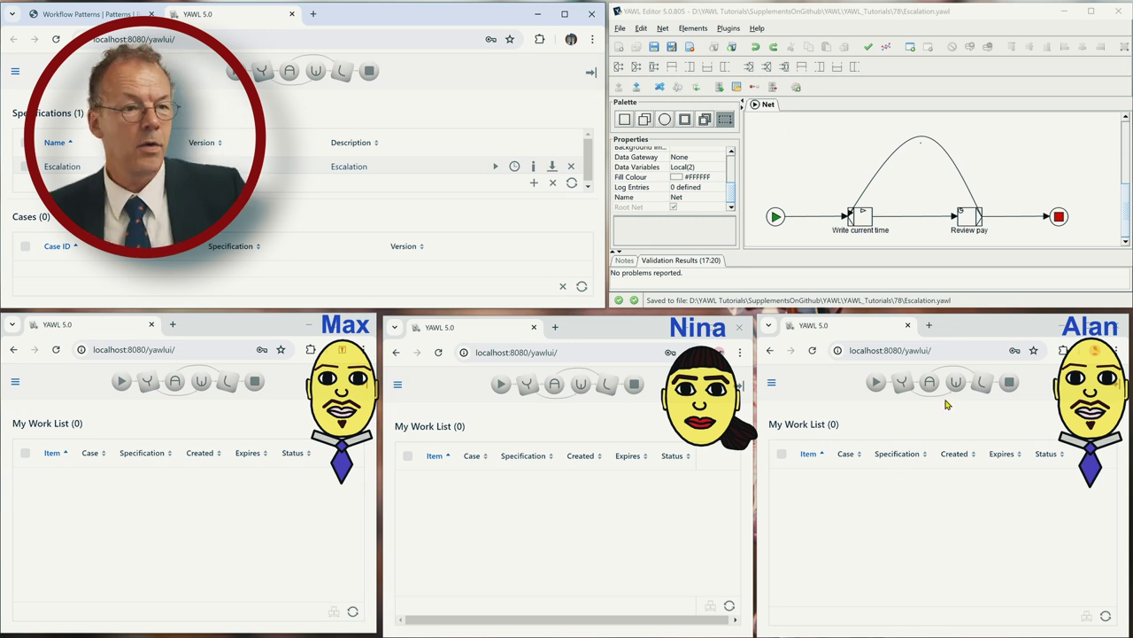
left_click(877, 10)
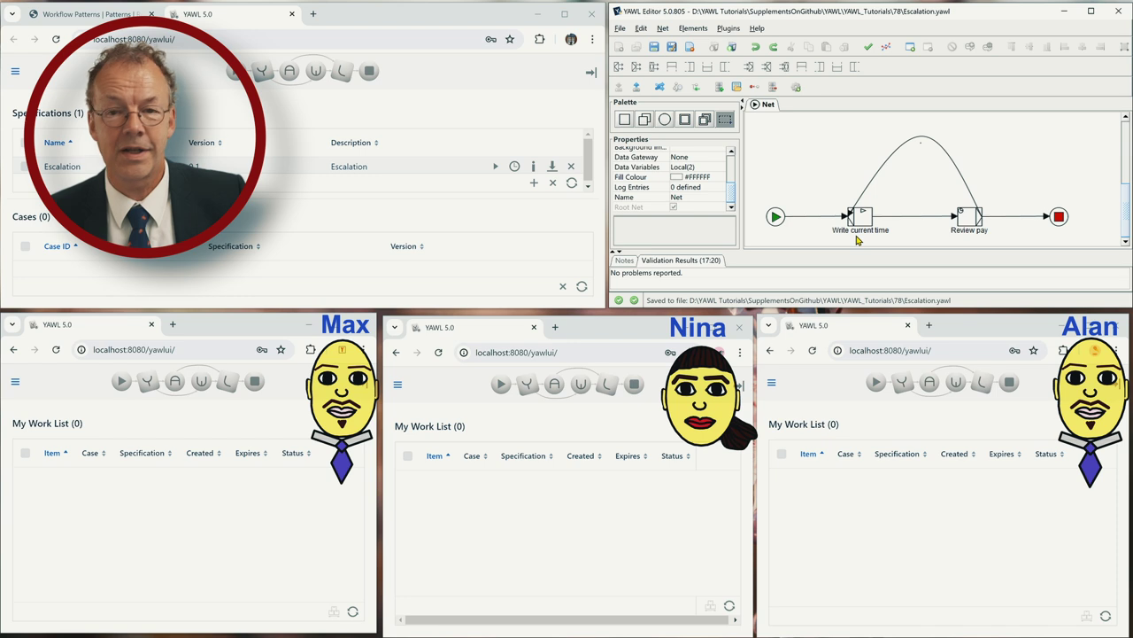
mouse_move(857, 240)
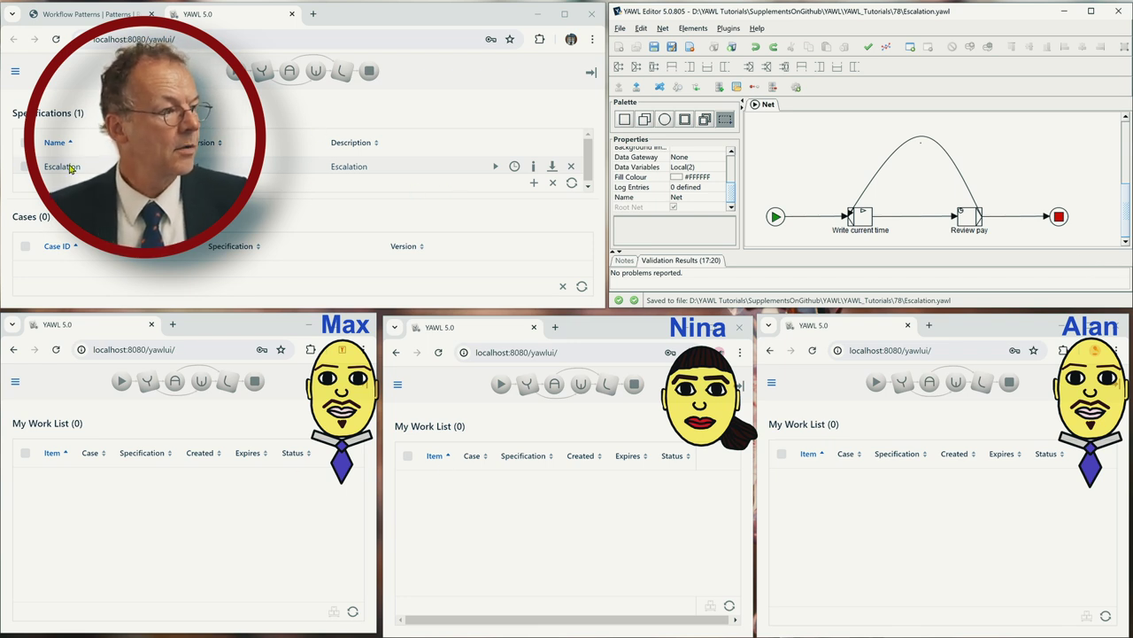
Launch Escalation case 1, view the Admin Worklist, and show 1.2:Review_pay in Alan's list
left_click(495, 167)
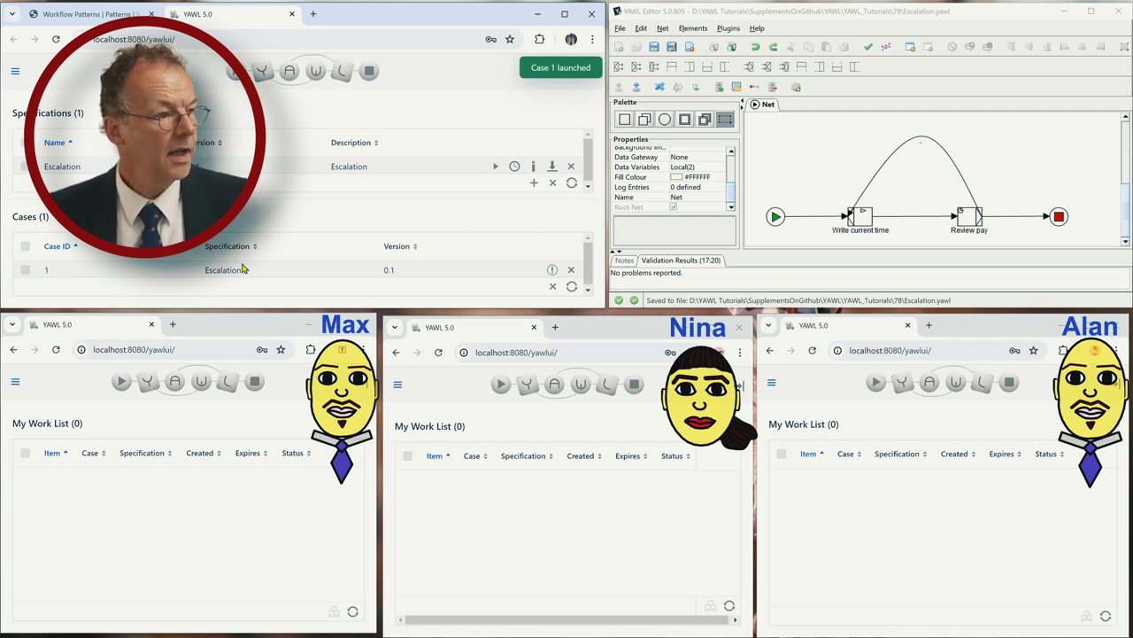
left_click(14, 74)
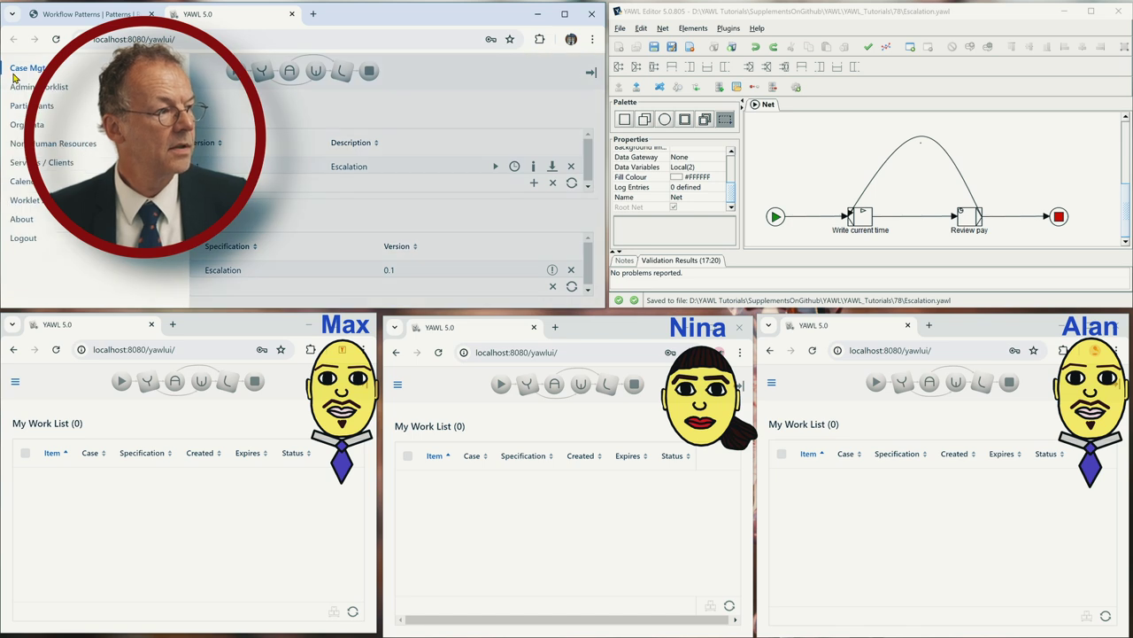
left_click(39, 86)
left_click(375, 258)
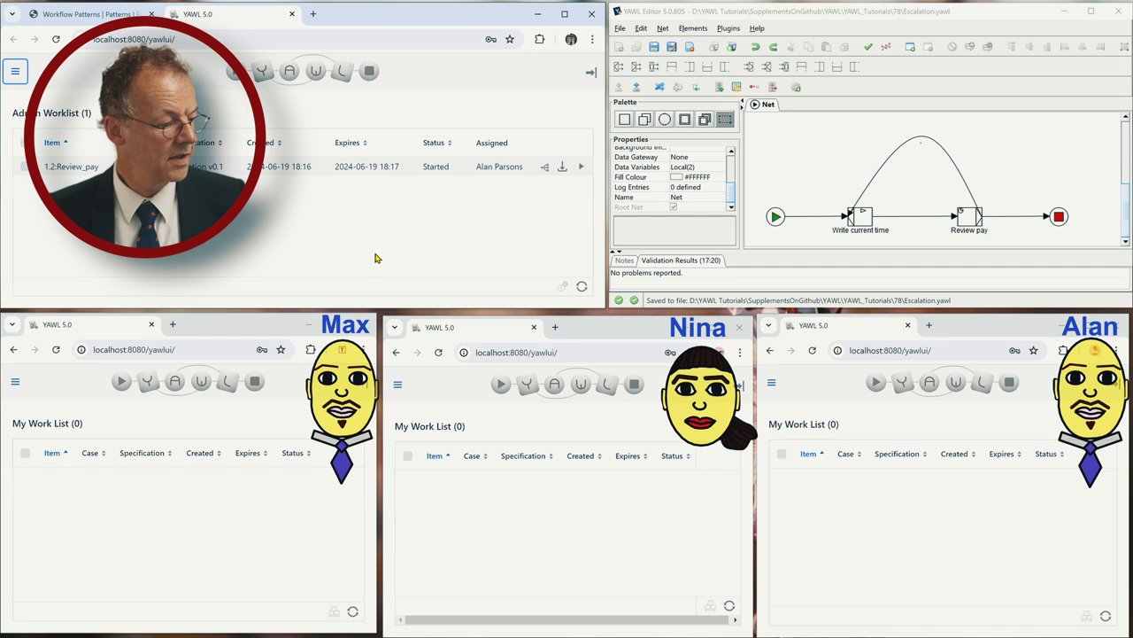
left_click(1105, 614)
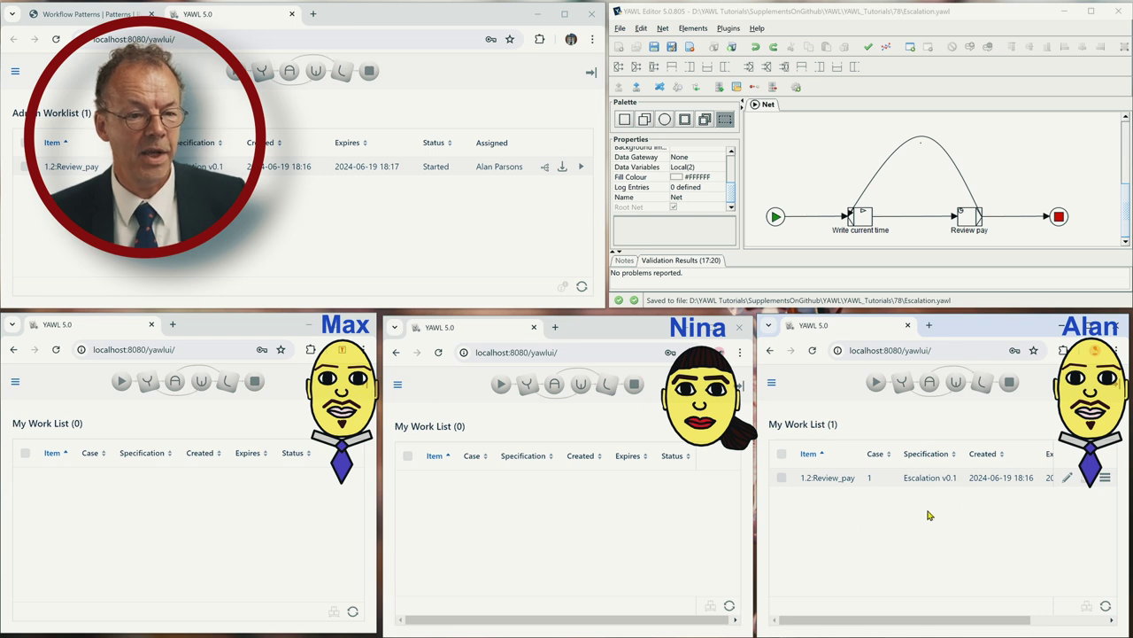
Complete Alan's 1.2:Review_pay item with Pay 1800, then confirm the Admin Worklist is empty
left_click(729, 606)
left_click(352, 611)
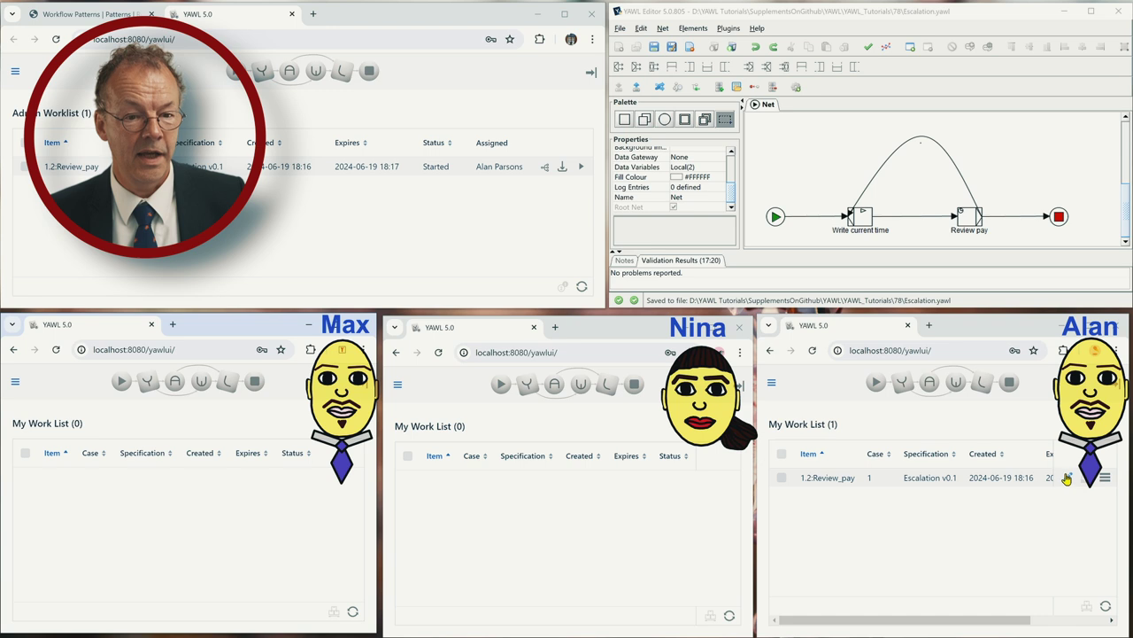
left_click(1067, 481)
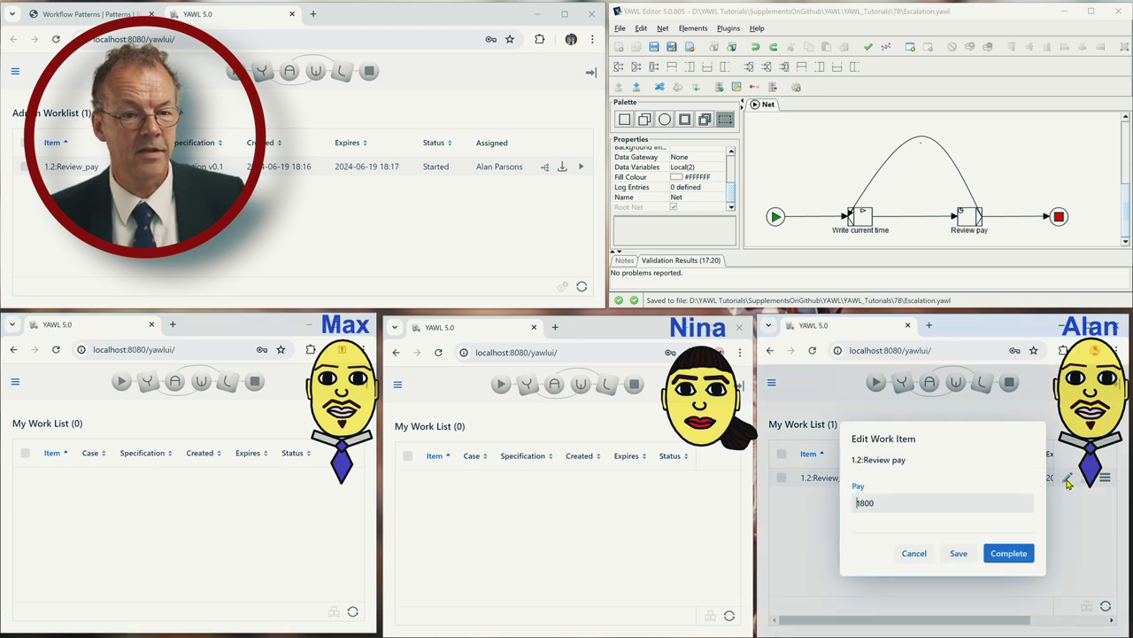
left_click(1008, 556)
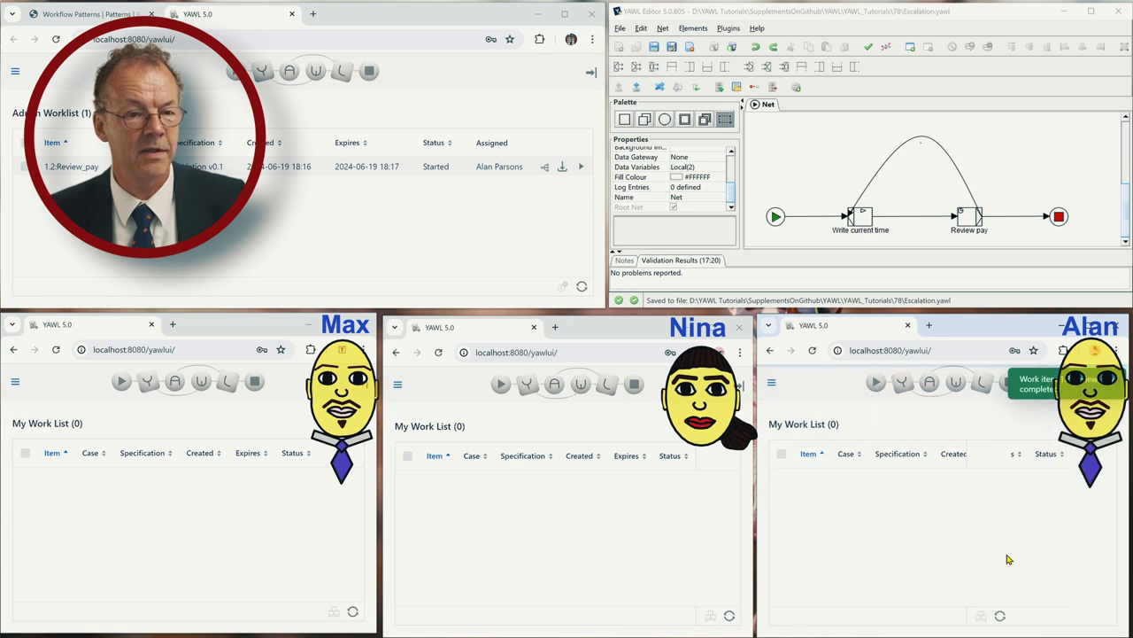
left_click(582, 289)
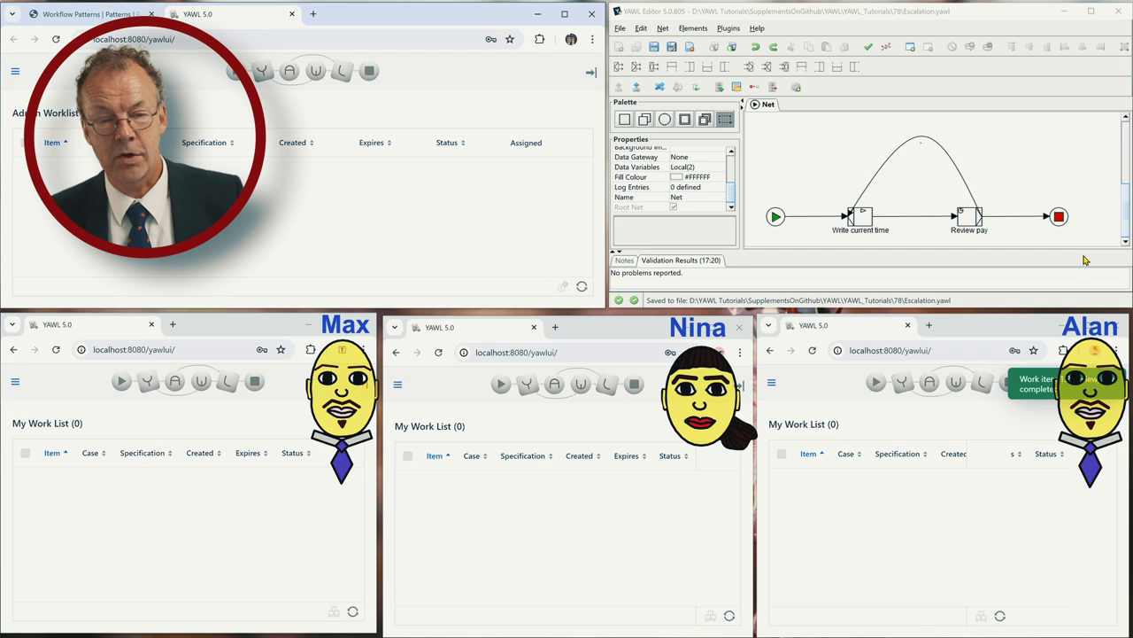
Launch Escalation case 2 from Case Mgt, letting Review_pay escalate to item 2.4 for Max
left_click(15, 71)
left_click(23, 70)
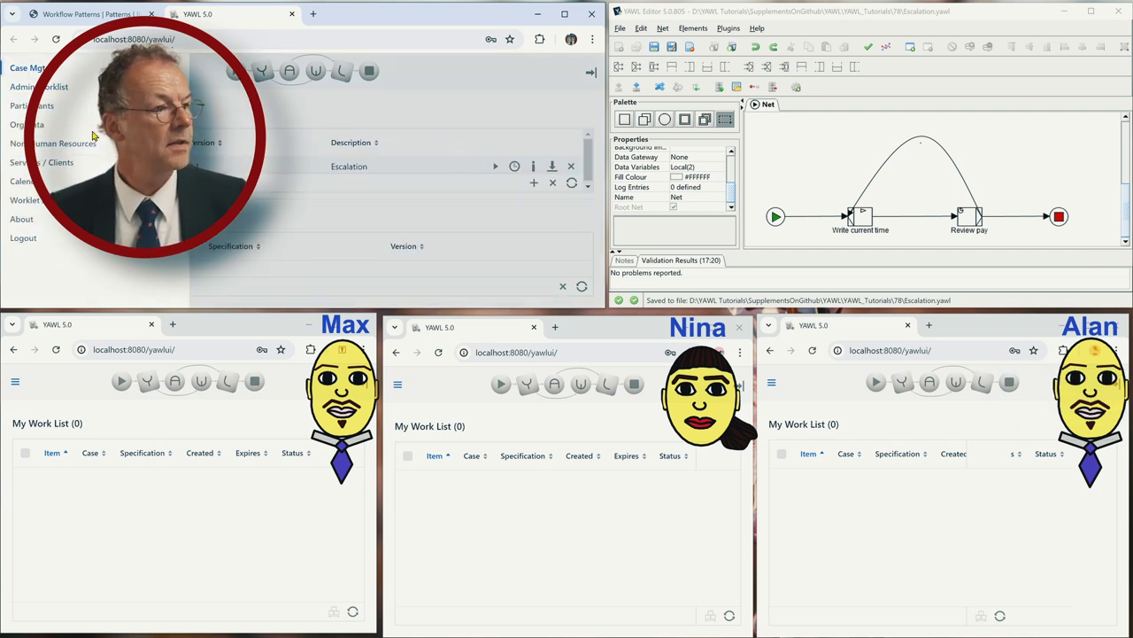
left_click(496, 169)
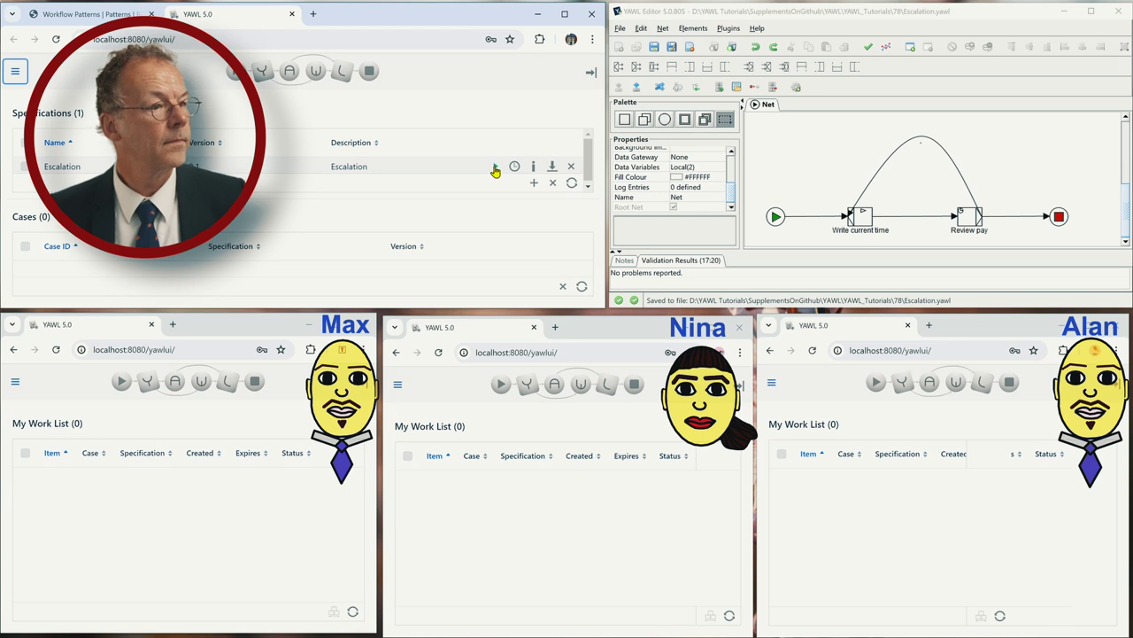
left_click(495, 168)
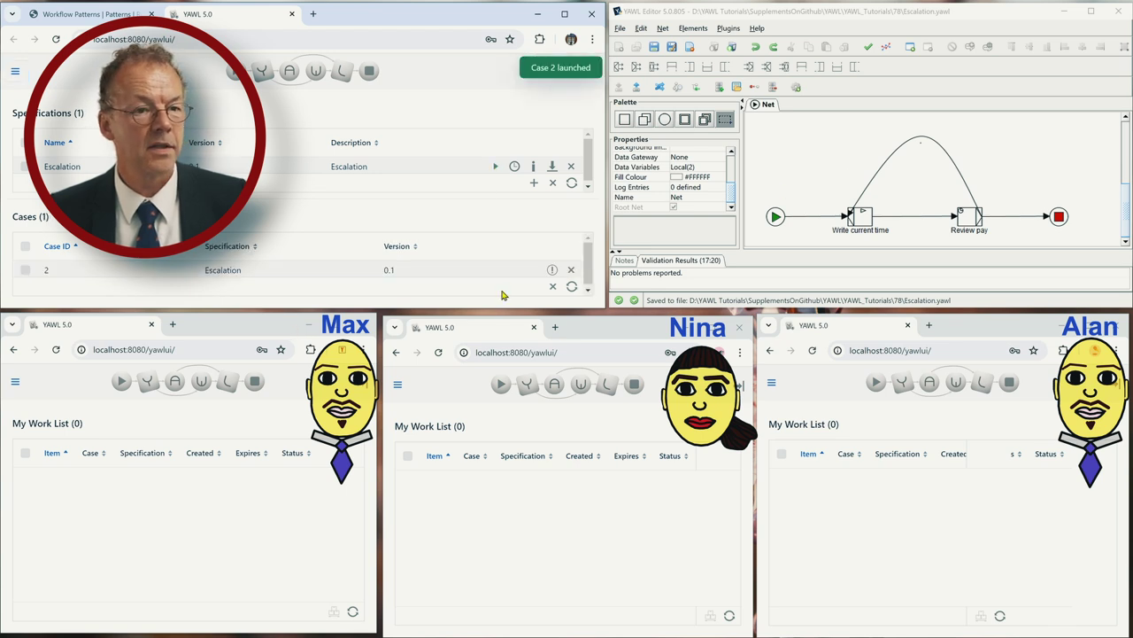
left_click(930, 559)
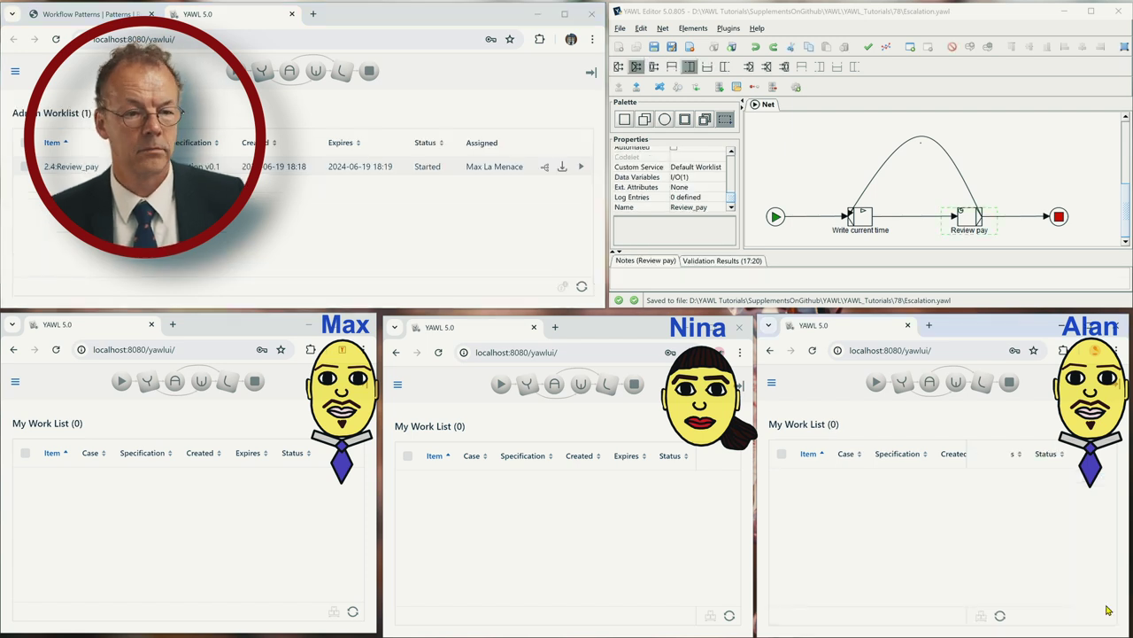
Complete Max's 2.4:Review_pay item and confirm all work lists and the Admin Worklist are empty
left_click(582, 288)
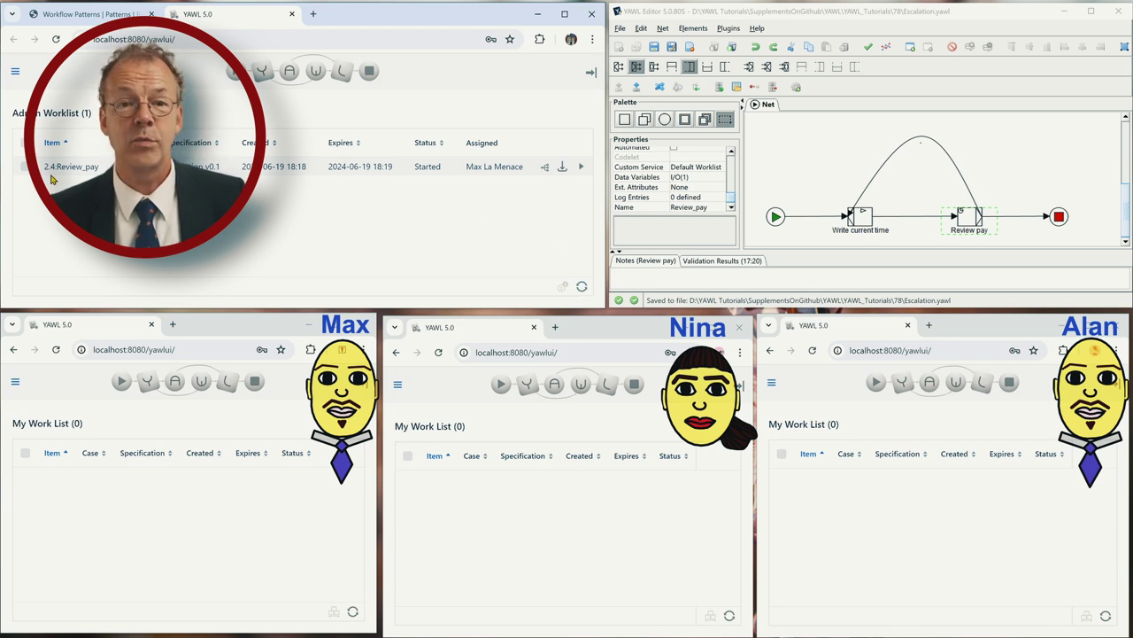
left_click(729, 615)
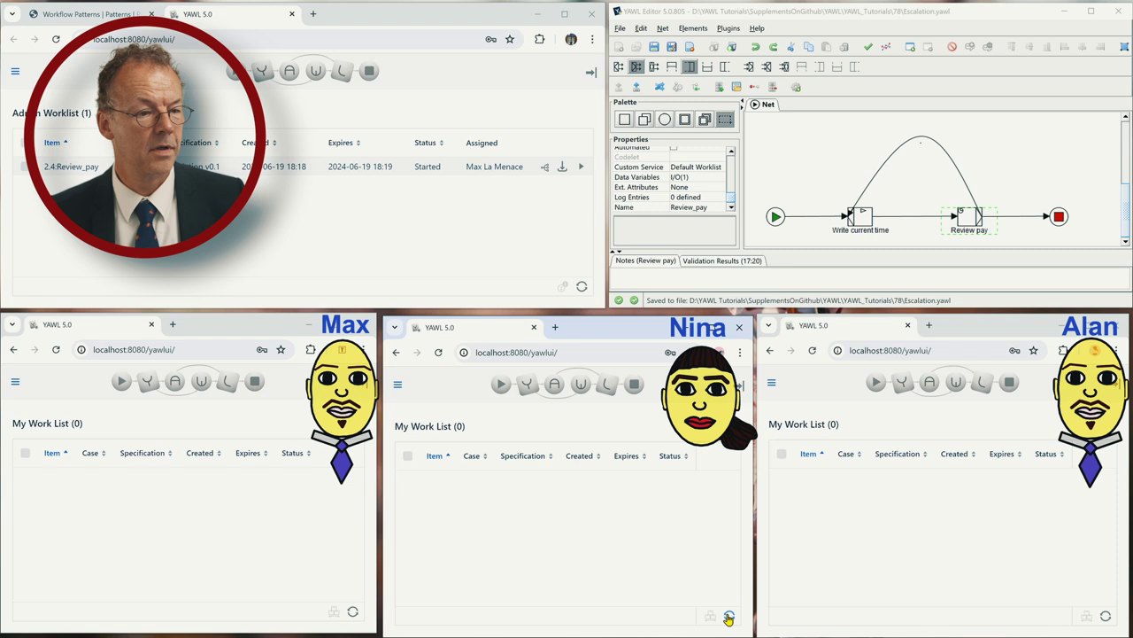
left_click(352, 611)
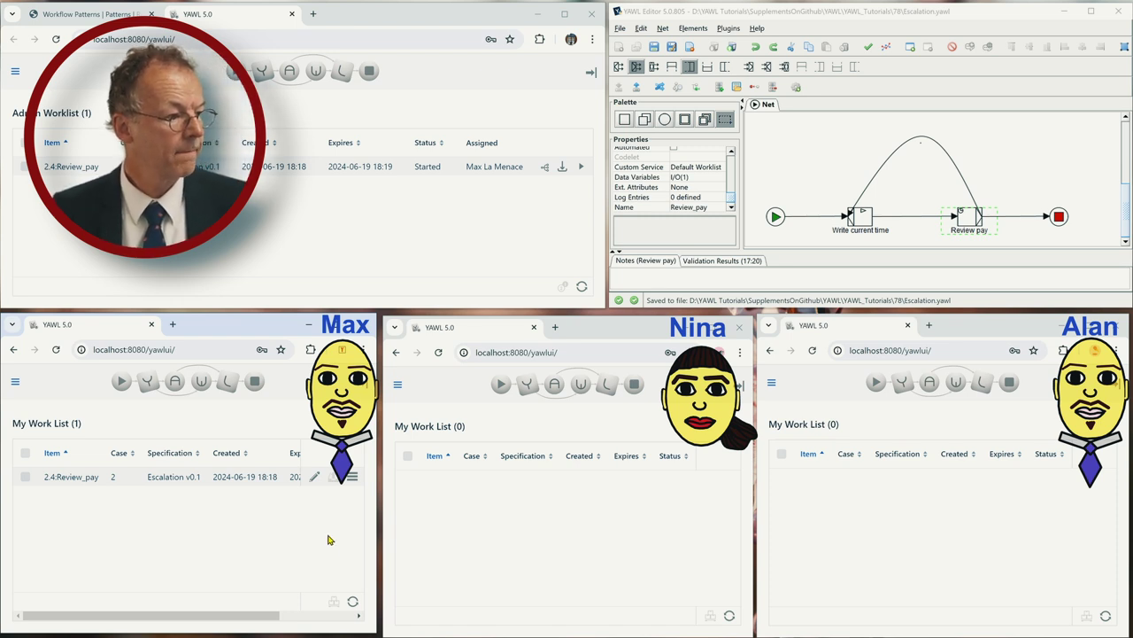
left_click(314, 477)
left_click(241, 551)
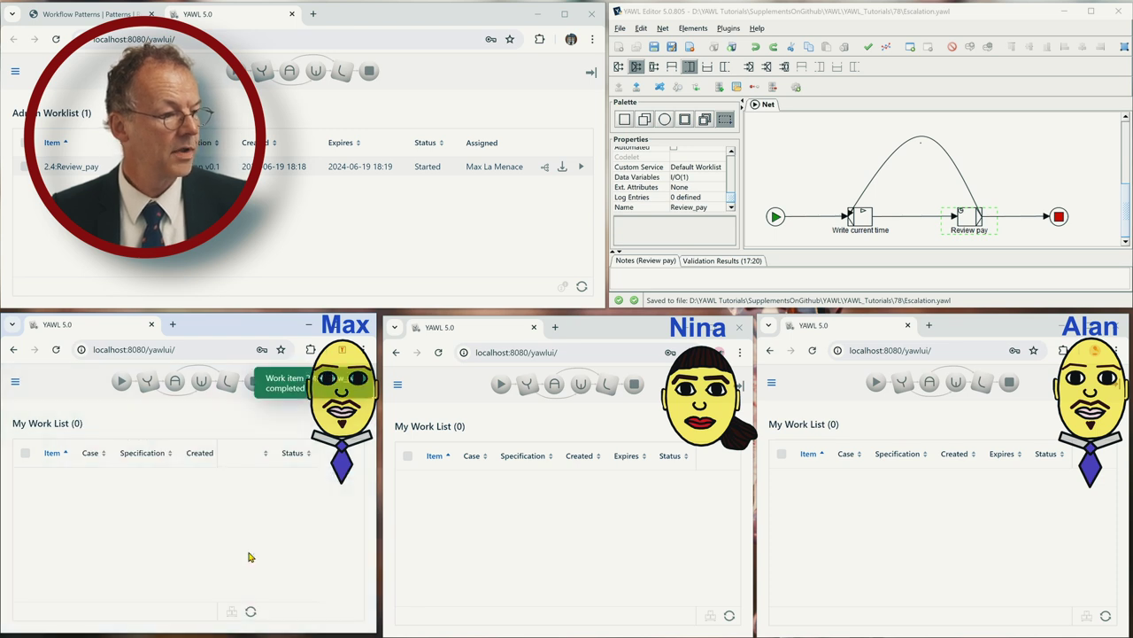
left_click(581, 287)
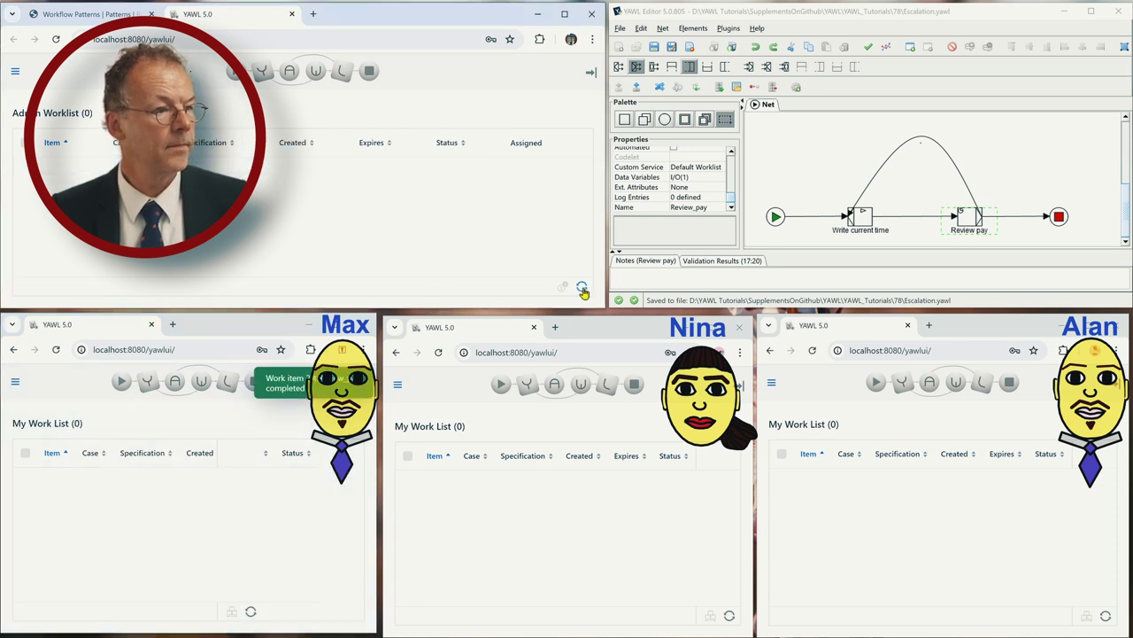